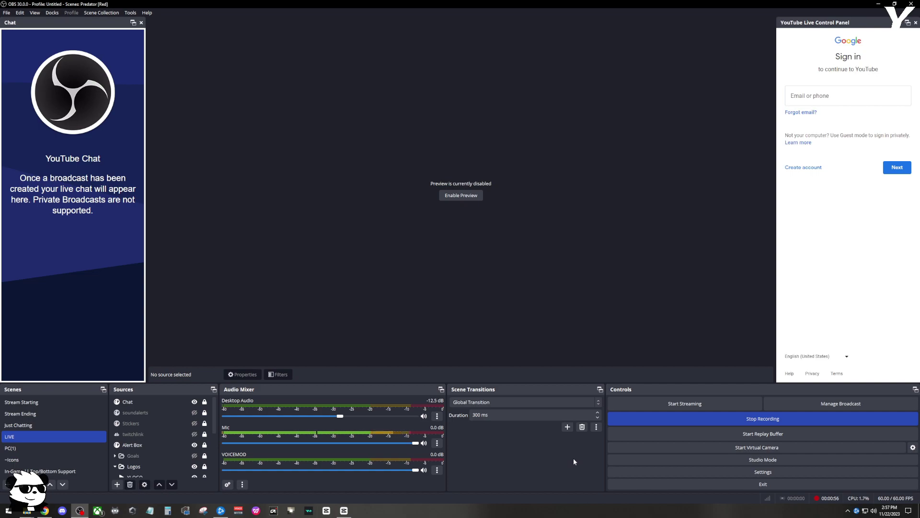
Check which OBS Studio version is installed.
{"action": "left_click", "coordinate": [688, 474]}
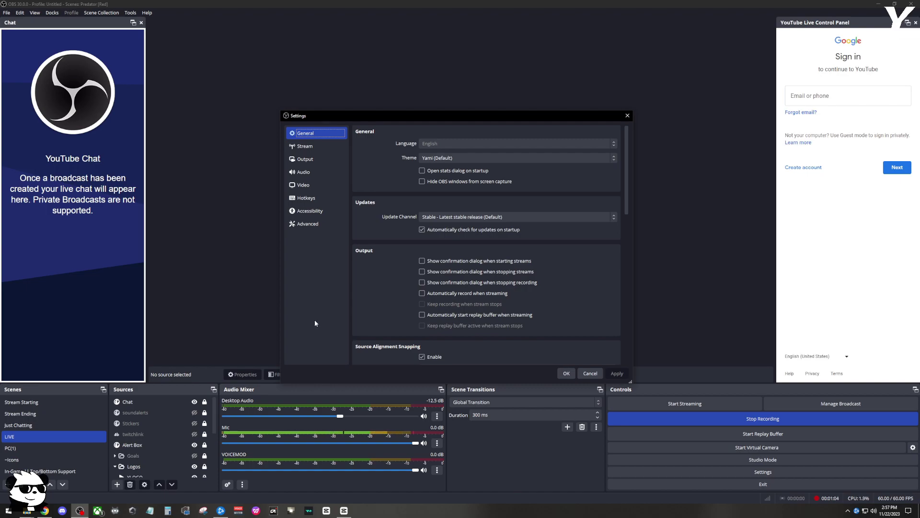
{"action": "left_click", "coordinate": [590, 373]}
{"action": "left_click", "coordinate": [146, 12]}
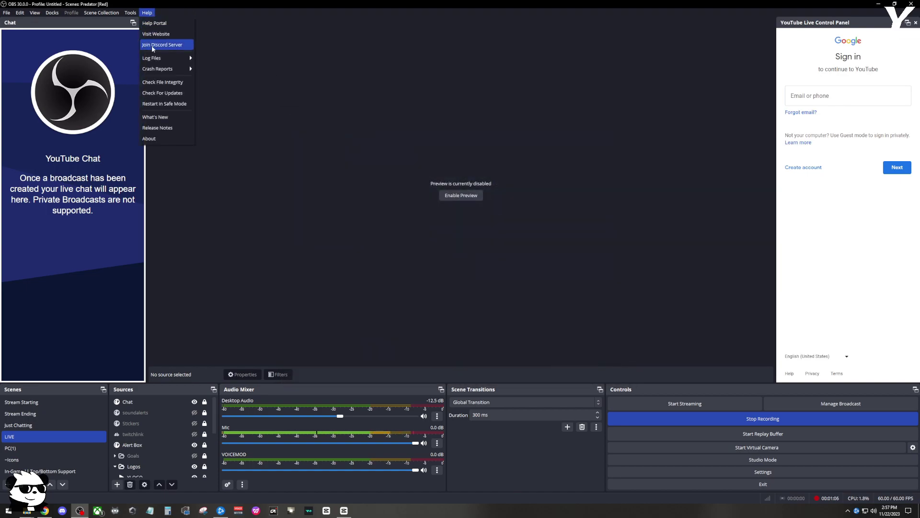
{"action": "left_click", "coordinate": [158, 140]}
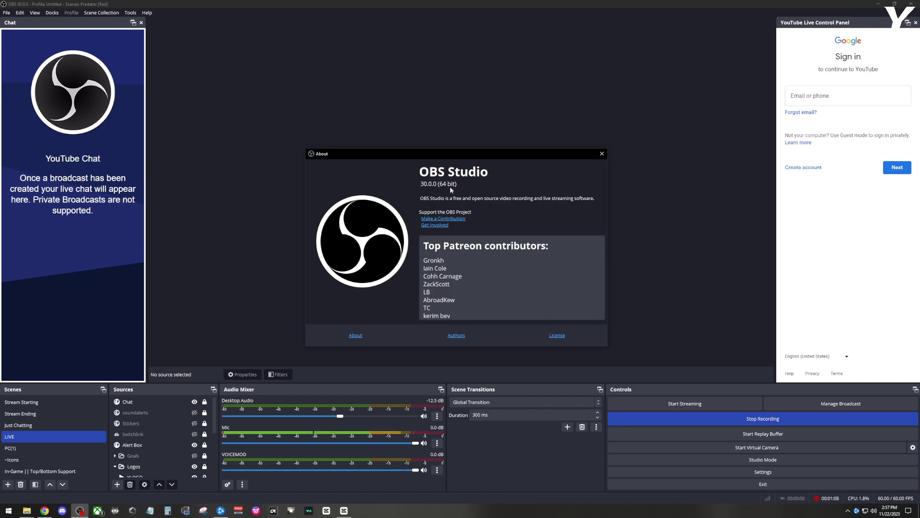
{"action": "left_click", "coordinate": [602, 153]}
Review the general settings, the stream service and server, and the encoder settings for streaming output.
{"action": "left_click", "coordinate": [731, 470]}
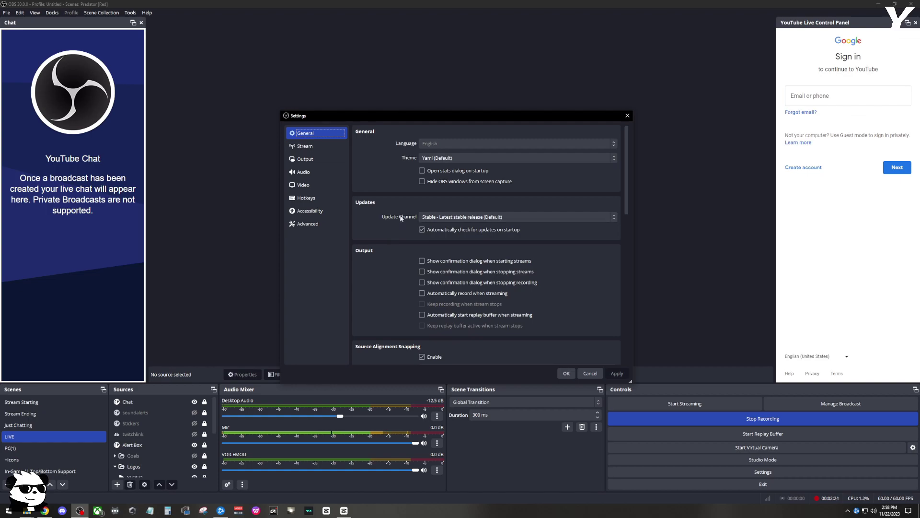
{"action": "left_click", "coordinate": [313, 147]}
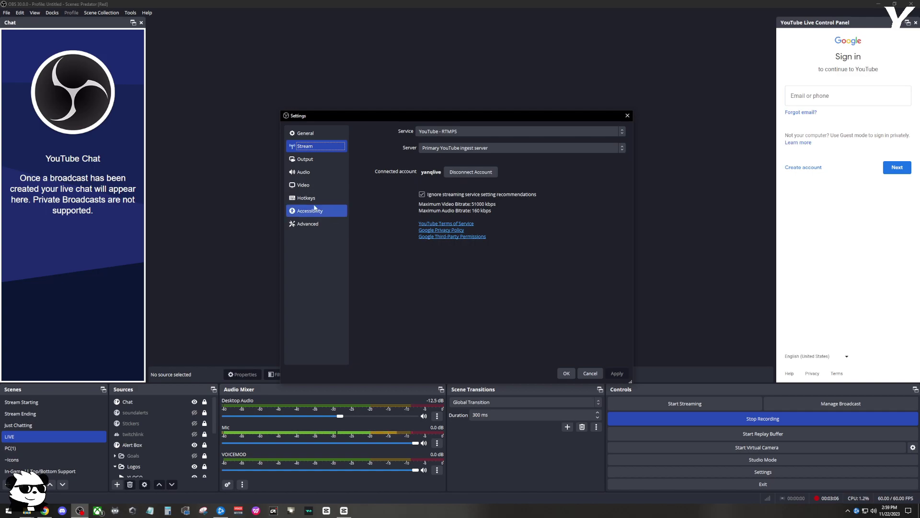
{"action": "left_click", "coordinate": [305, 164]}
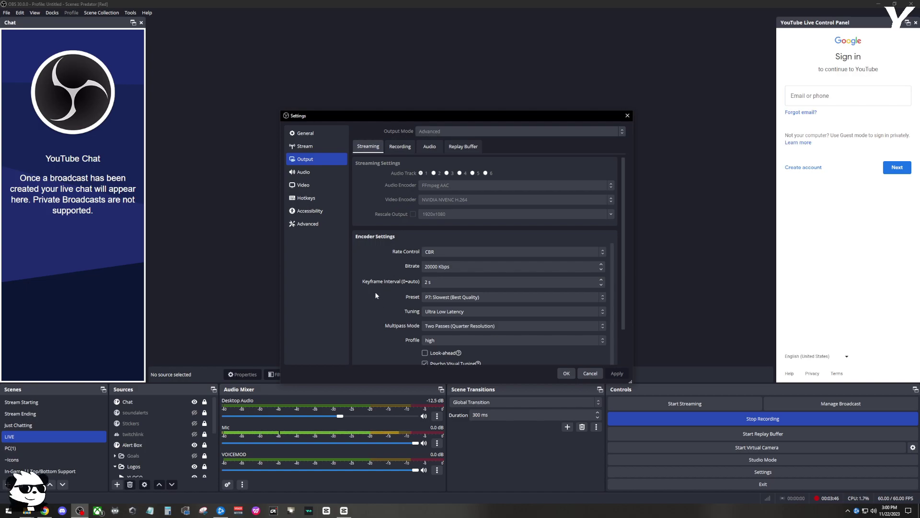
{"action": "scroll", "coordinate": [378, 283], "scroll_direction": "down", "scroll_amount": 1}
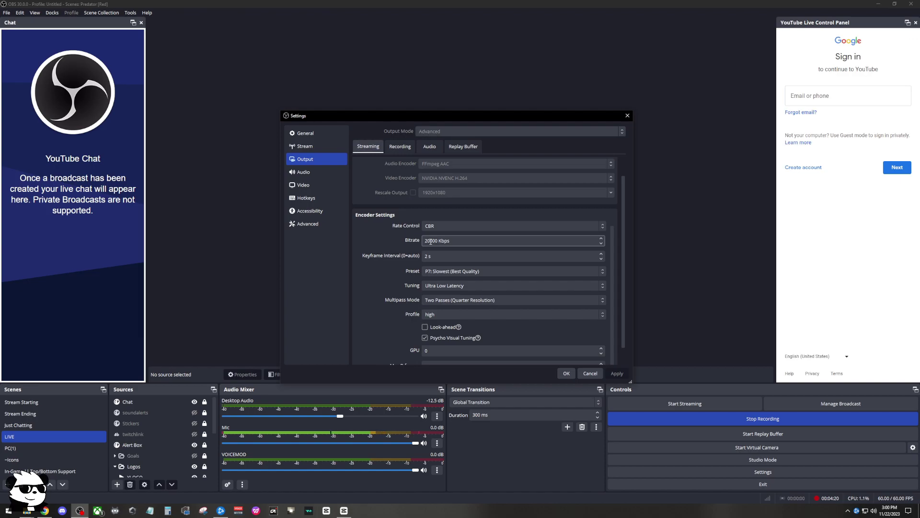
{"action": "left_click", "coordinate": [342, 146]}
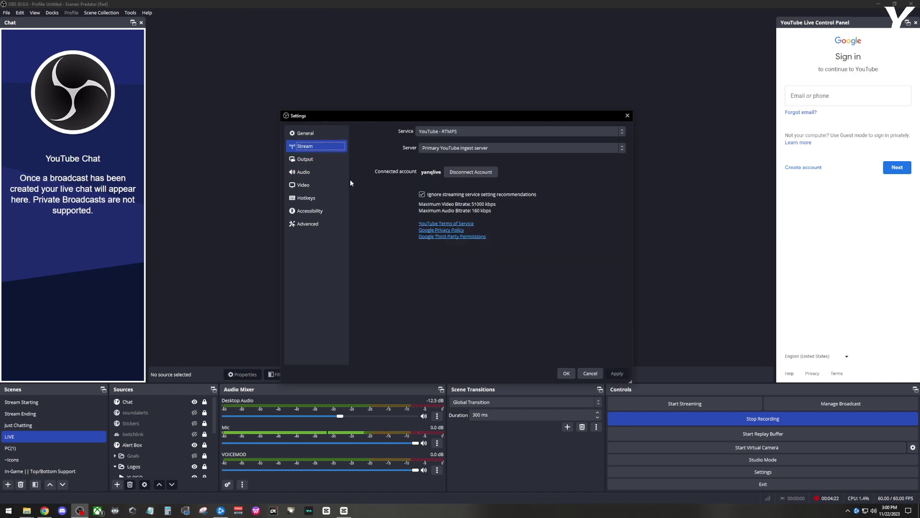
{"action": "left_click", "coordinate": [324, 160]}
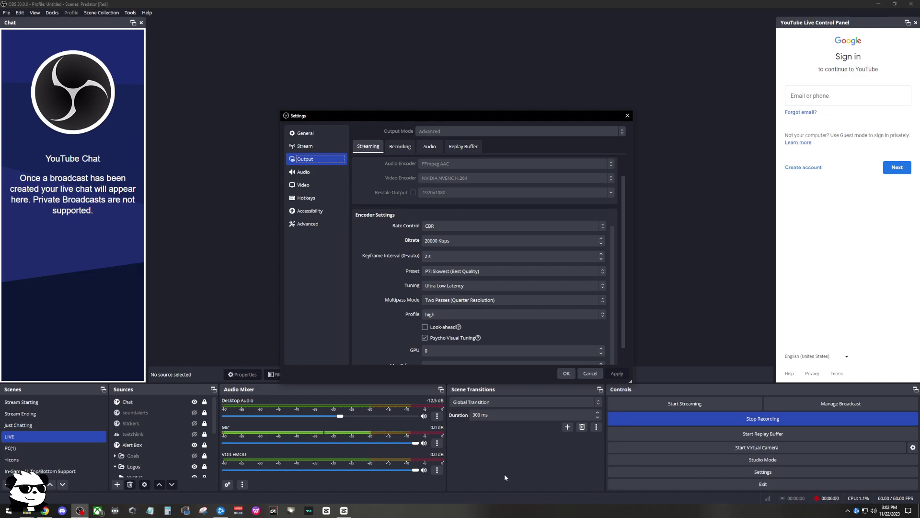
Set the streaming encoder's bitrate to 13500 Kbps and apply the change.
{"action": "left_click", "coordinate": [426, 240]}
{"action": "left_click_drag", "start_coordinate": [434, 240], "coordinate": [417, 242]}
{"action": "type", "text": "135"}
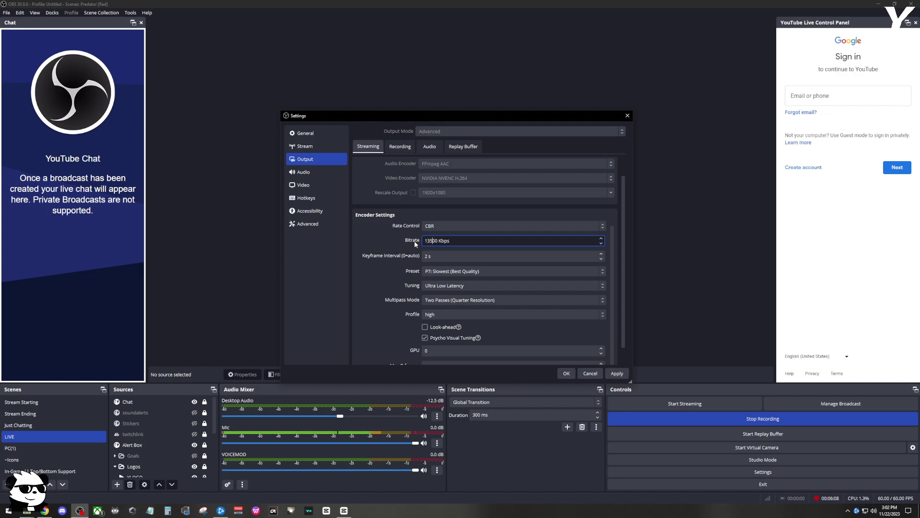
{"action": "left_click", "coordinate": [617, 373]}
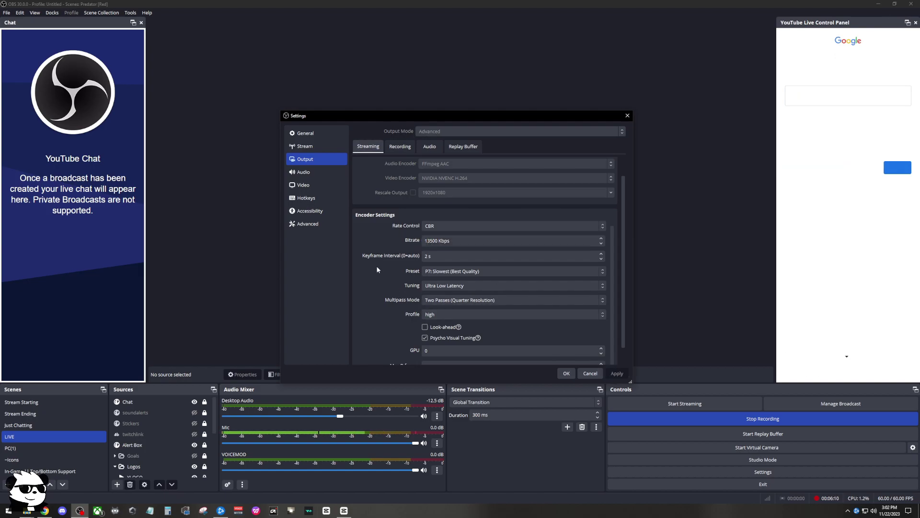
Look through the streaming encoder's preset and tuning options, leave them as set, and close the settings.
{"action": "left_click", "coordinate": [447, 271]}
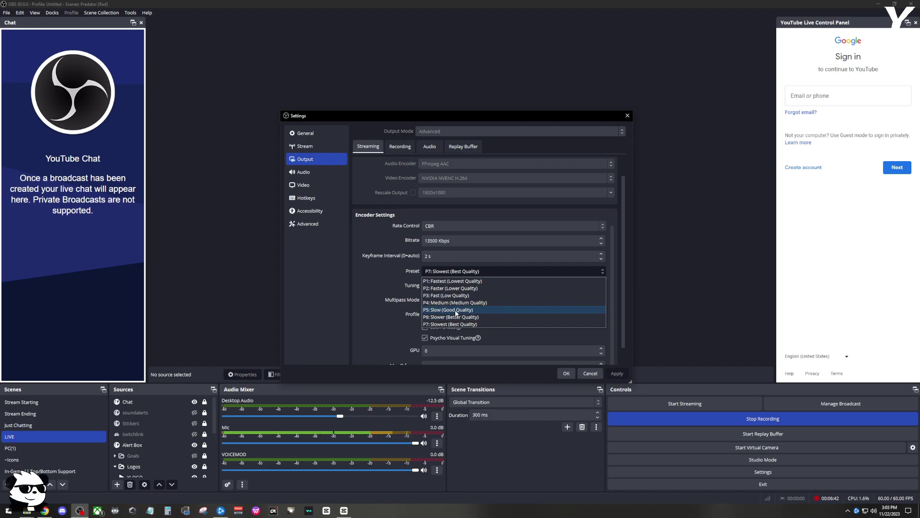
{"action": "left_click", "coordinate": [565, 327]}
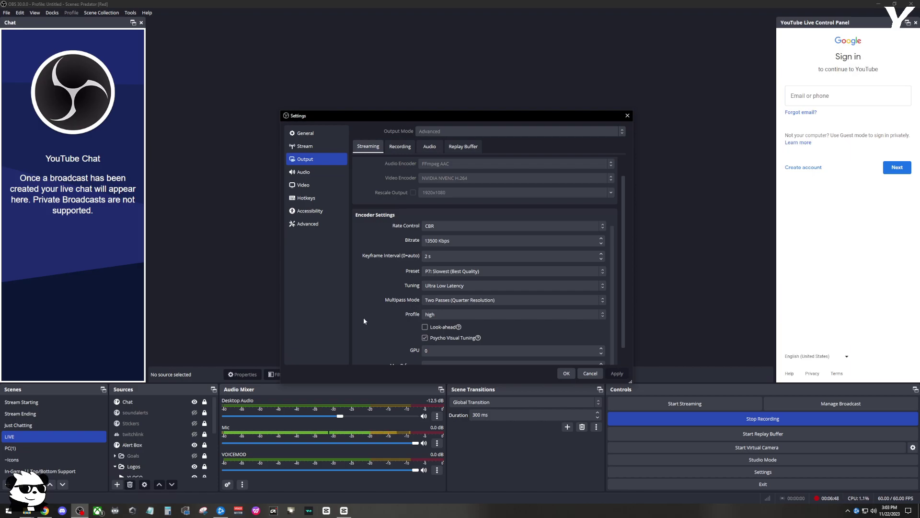
{"action": "left_click", "coordinate": [450, 287]}
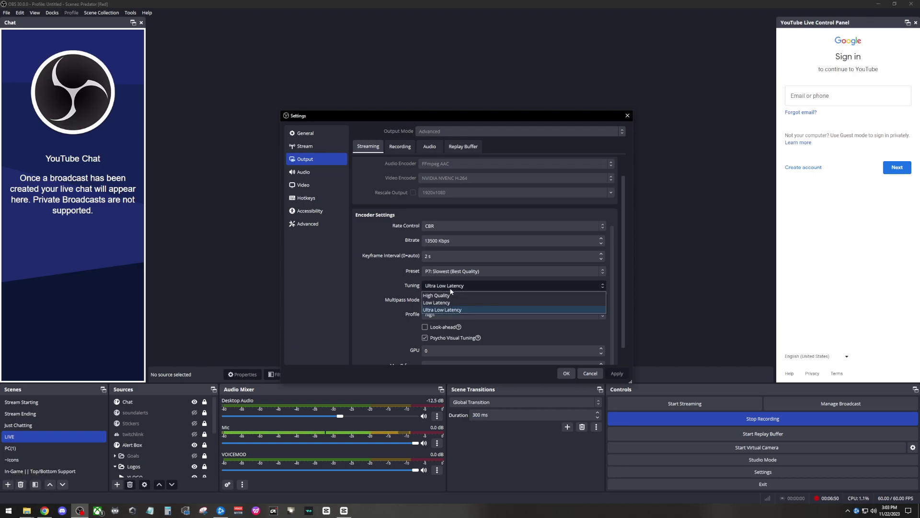
{"action": "left_click", "coordinate": [450, 290]}
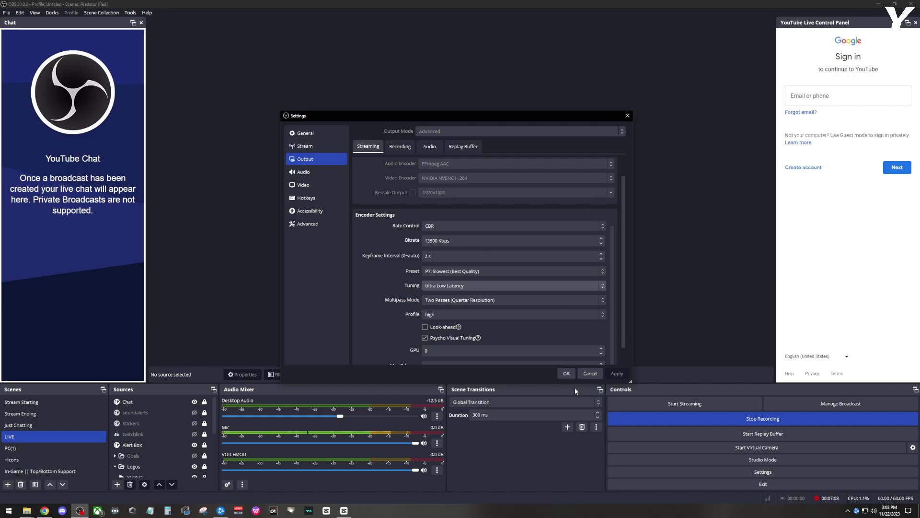
{"action": "left_click", "coordinate": [581, 373]}
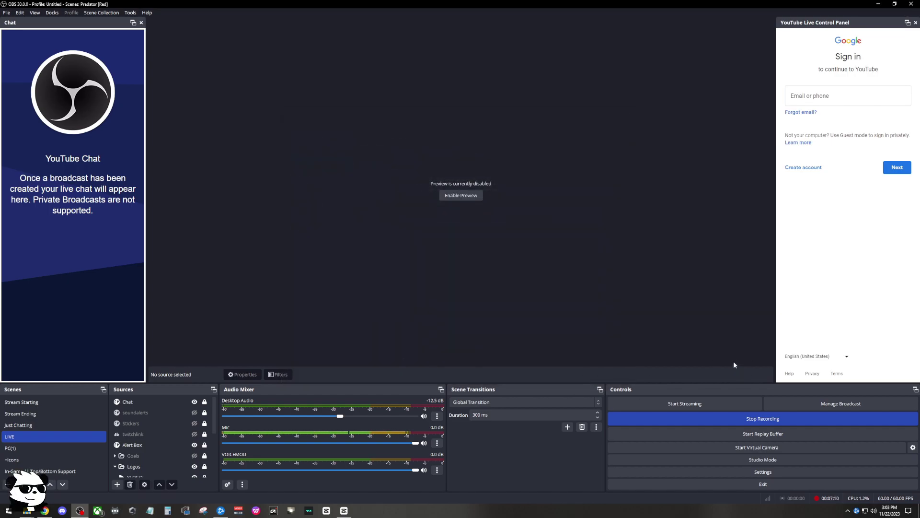
Examine the latency options in the YouTube broadcast setup and close it without creating a broadcast.
{"action": "left_click", "coordinate": [827, 406]}
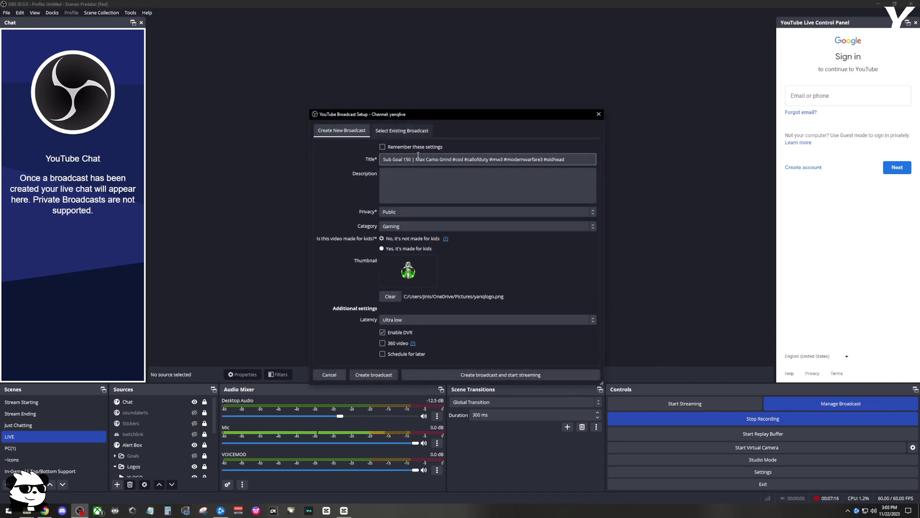
{"action": "left_click", "coordinate": [409, 320]}
{"action": "left_click", "coordinate": [404, 320]}
{"action": "left_click", "coordinate": [427, 323]}
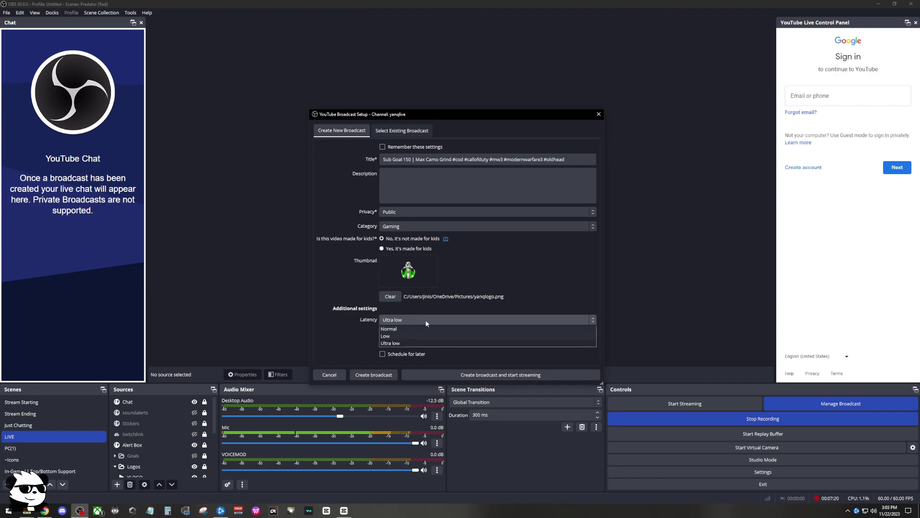
{"action": "left_click", "coordinate": [426, 323]}
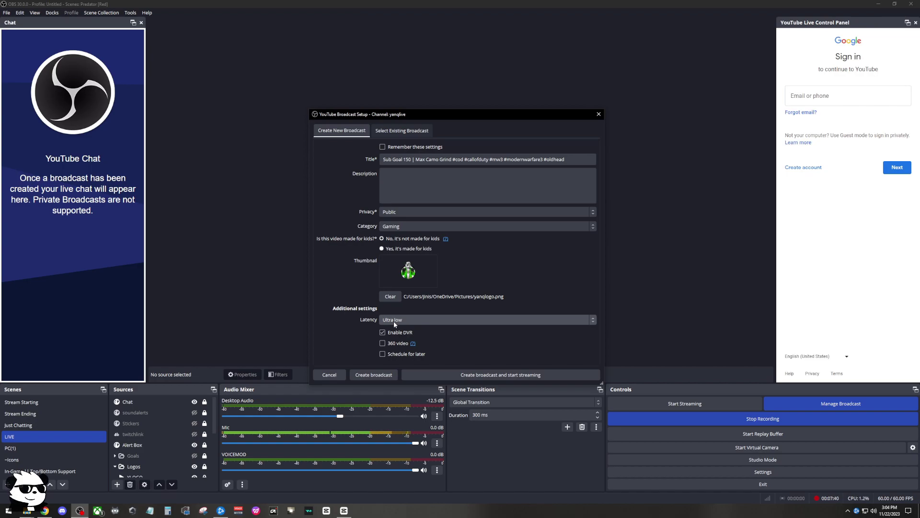
{"action": "key", "text": "Escape"}
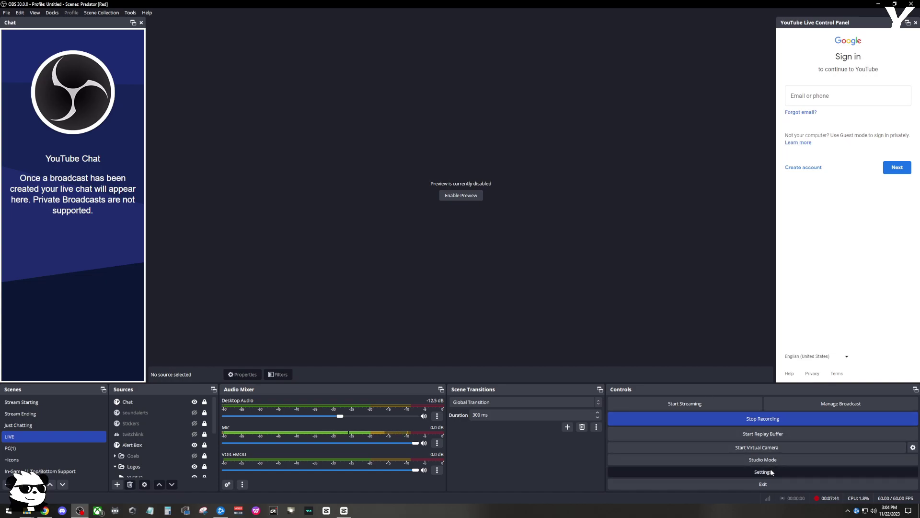
Return to the streaming output settings and check the encoder's tuning mode.
{"action": "left_click", "coordinate": [709, 472]}
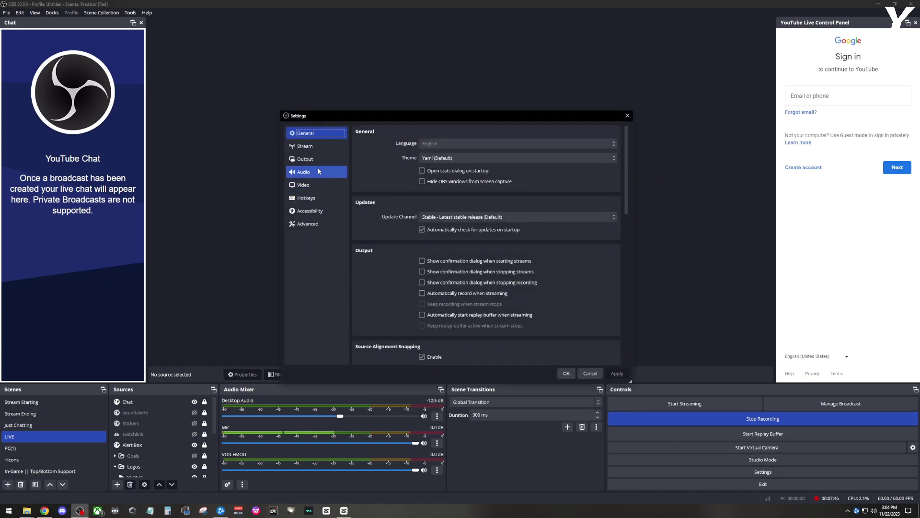
{"action": "left_click", "coordinate": [305, 159]}
{"action": "scroll", "coordinate": [384, 264], "scroll_direction": "down", "scroll_amount": 2}
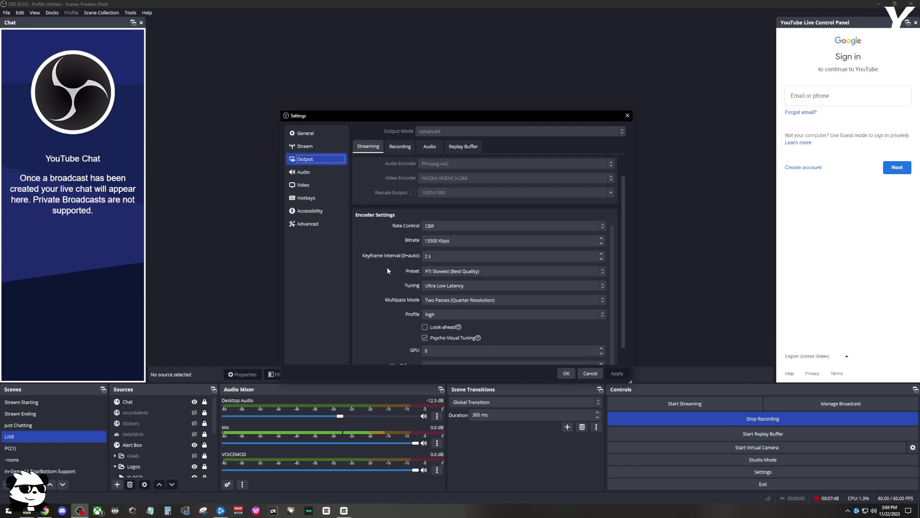
{"action": "left_click", "coordinate": [448, 286]}
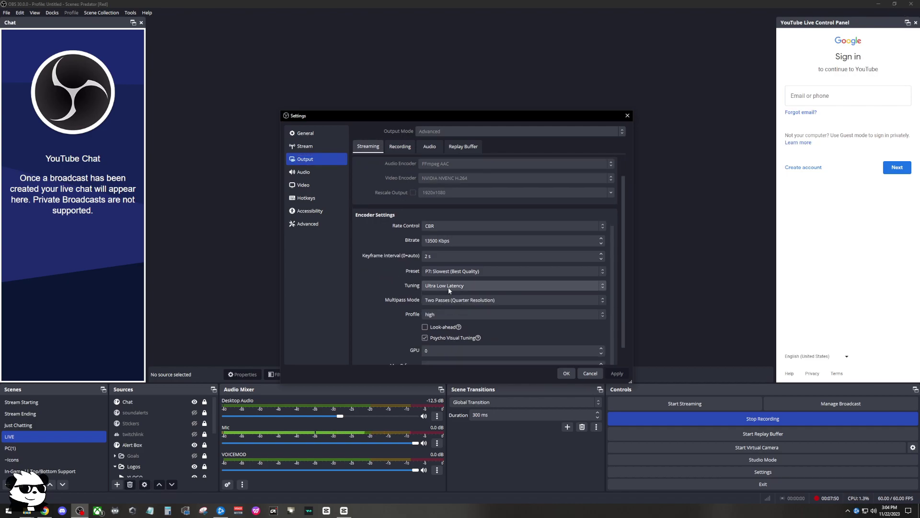
{"action": "left_click", "coordinate": [447, 286]}
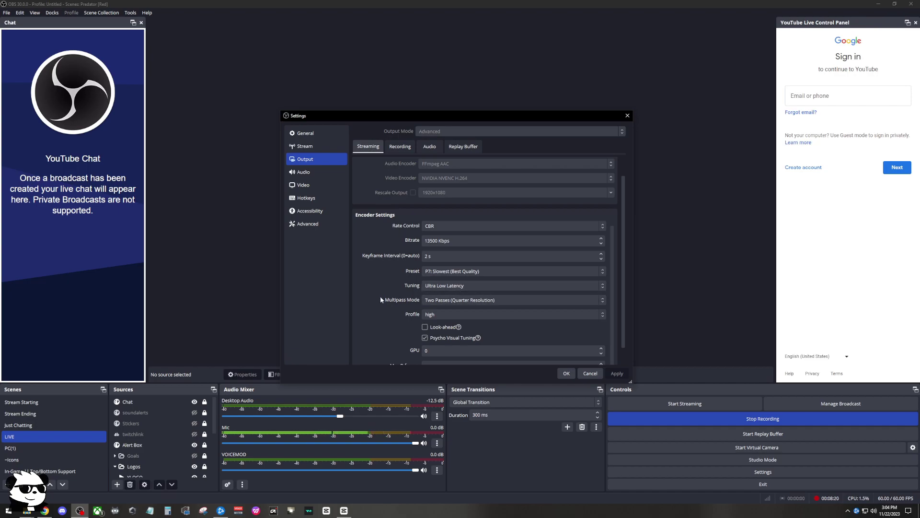
Review the encoder's multipass mode, profile and max B-frames along with the audio and video encoder choices for streaming.
{"action": "scroll", "coordinate": [378, 296], "scroll_direction": "down", "scroll_amount": 1}
{"action": "left_click", "coordinate": [480, 283]}
{"action": "left_click", "coordinate": [480, 283]}
{"action": "left_click", "coordinate": [450, 295]}
{"action": "left_click", "coordinate": [450, 295]}
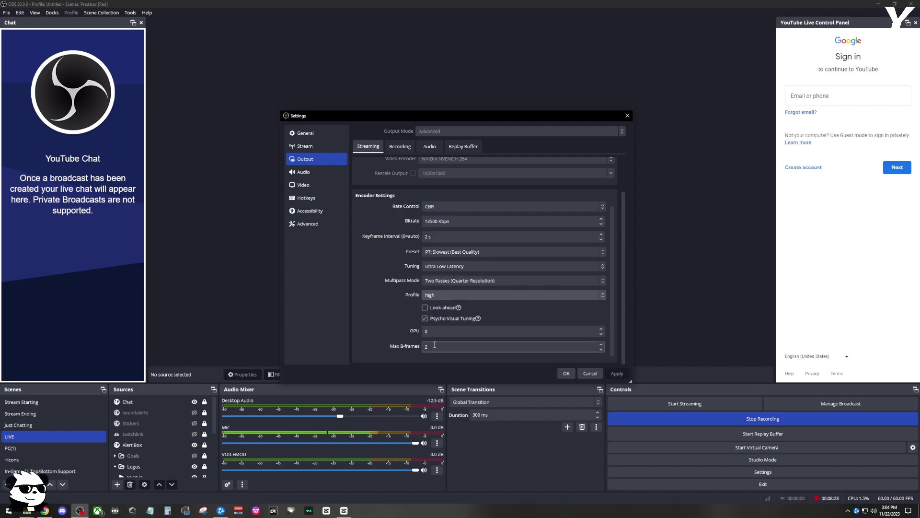
{"action": "scroll", "coordinate": [385, 342], "scroll_direction": "up", "scroll_amount": 2}
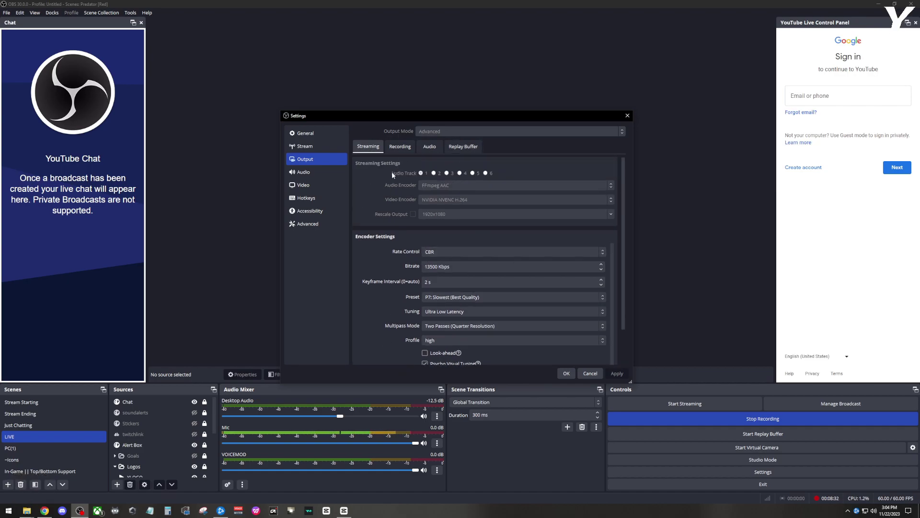
{"action": "scroll", "coordinate": [391, 264], "scroll_direction": "down", "scroll_amount": 2}
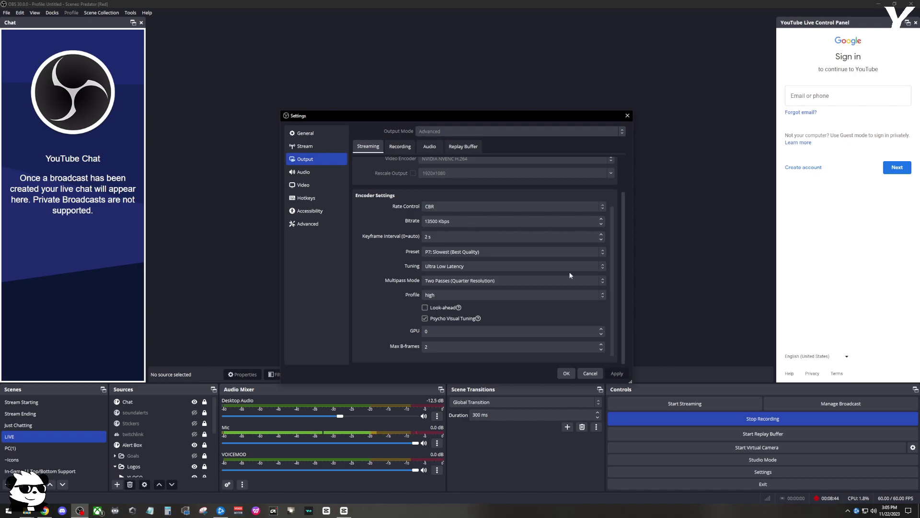
Review the output settings for recording, audio track bitrates and the replay buffer.
{"action": "left_click", "coordinate": [406, 146]}
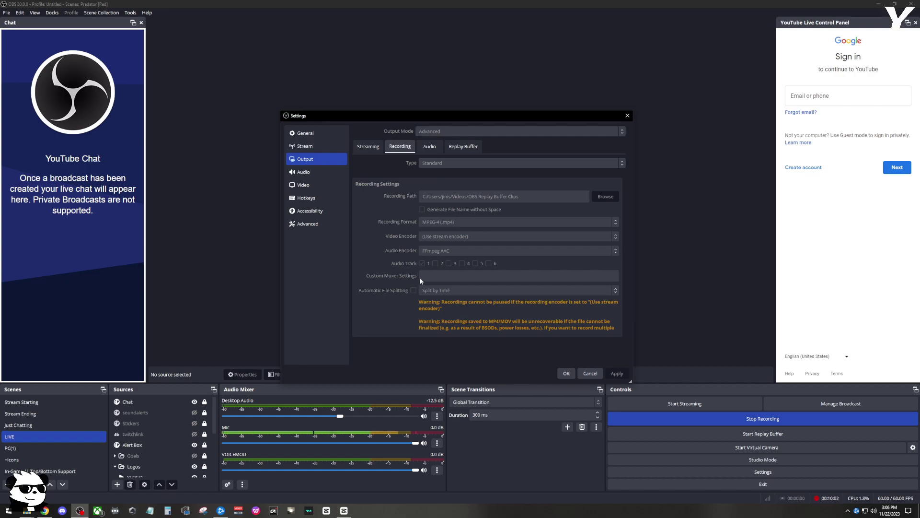
{"action": "left_click", "coordinate": [420, 263]}
{"action": "left_click", "coordinate": [420, 263]}
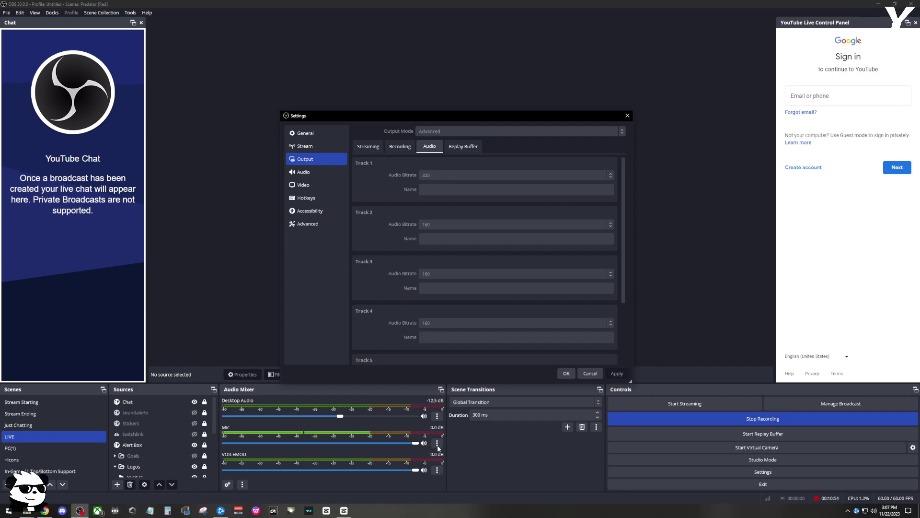
{"action": "left_click", "coordinate": [463, 147]}
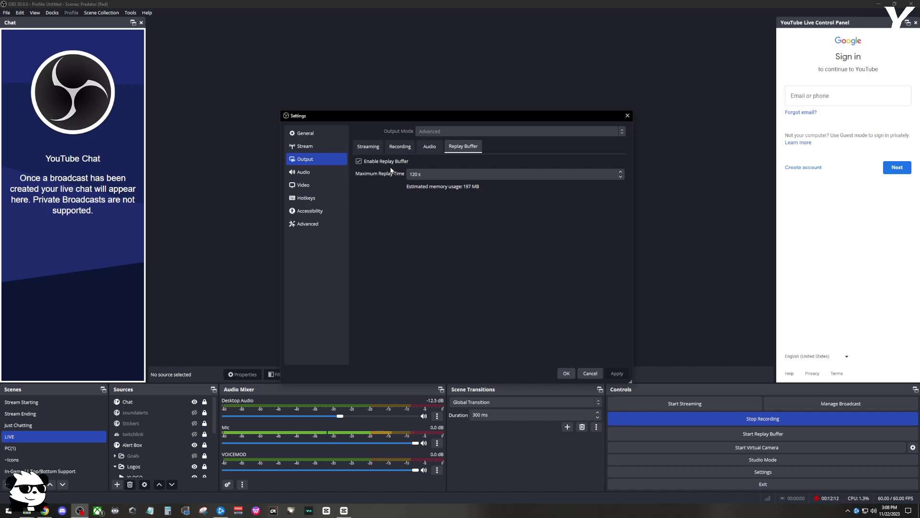
Filter the hotkeys by "replay" to find the shortcut that saves a replay.
{"action": "left_click", "coordinate": [316, 198]}
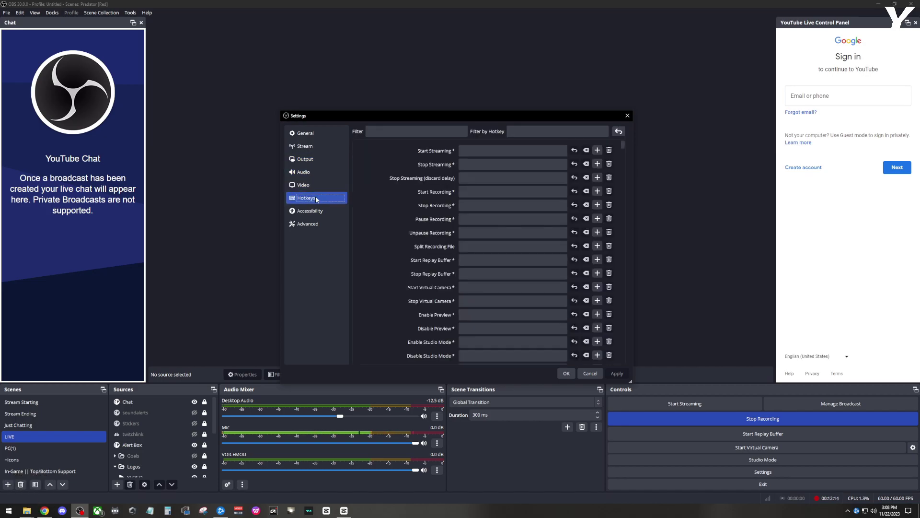
{"action": "left_click", "coordinate": [397, 132]}
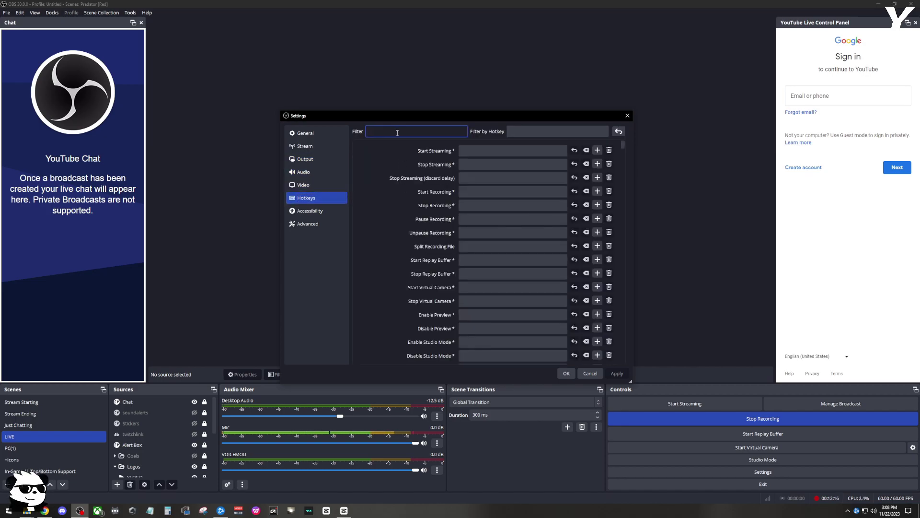
{"action": "type", "text": "replay"}
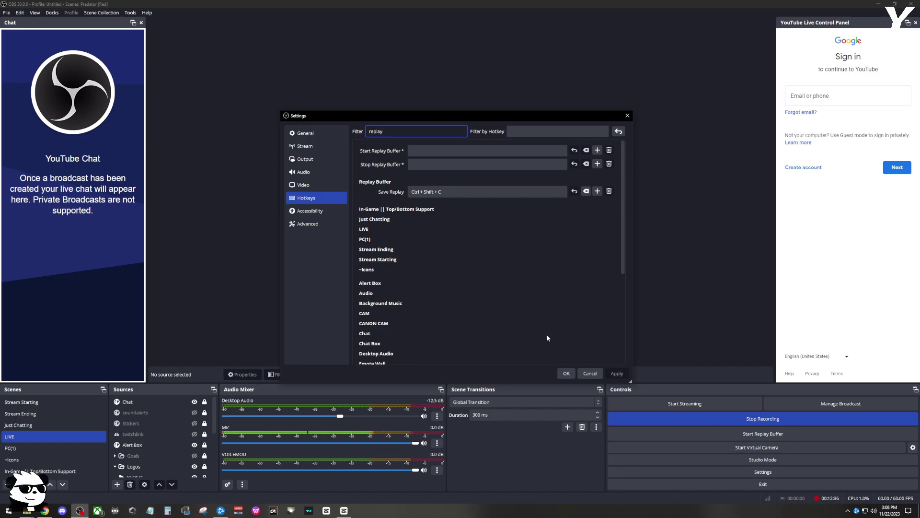
Review the recording path and format, the advanced settings, and the video resolution and frame rate.
{"action": "left_click", "coordinate": [310, 159]}
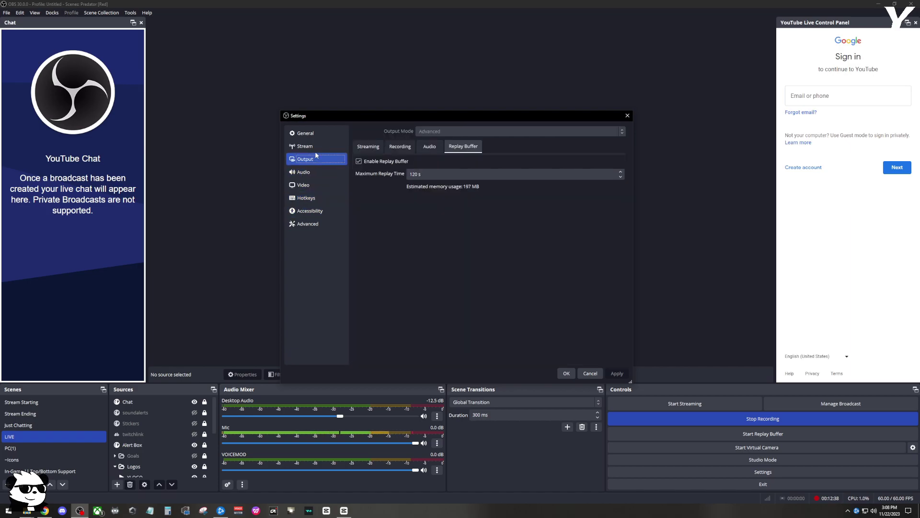
{"action": "left_click", "coordinate": [400, 146]}
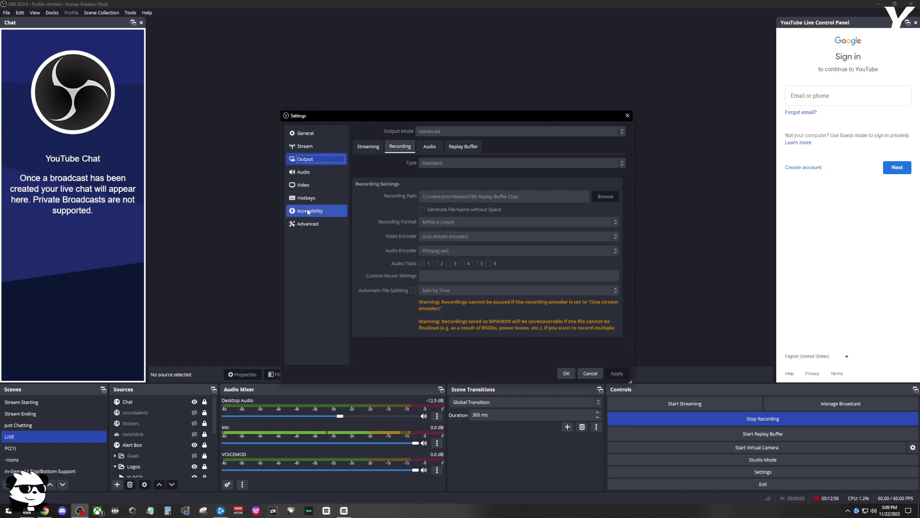
{"action": "left_click", "coordinate": [303, 224]}
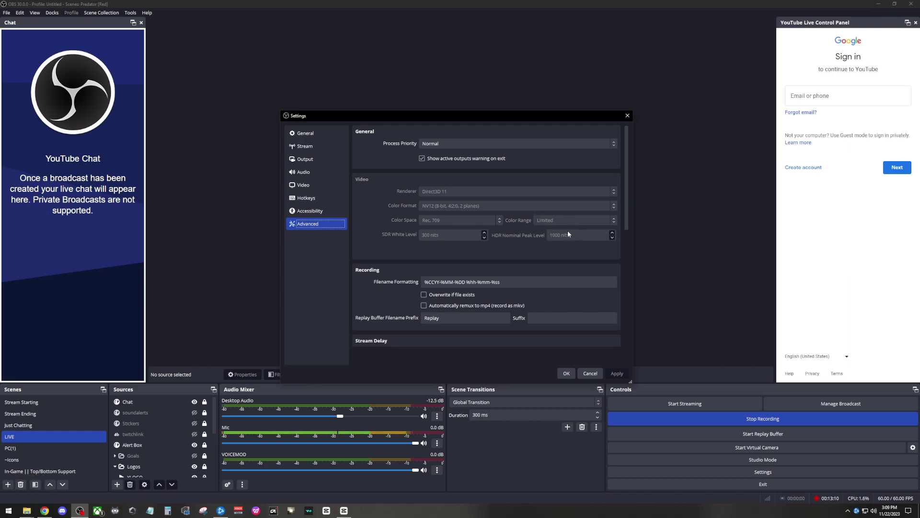
{"action": "scroll", "coordinate": [617, 235], "scroll_direction": "down", "scroll_amount": 5}
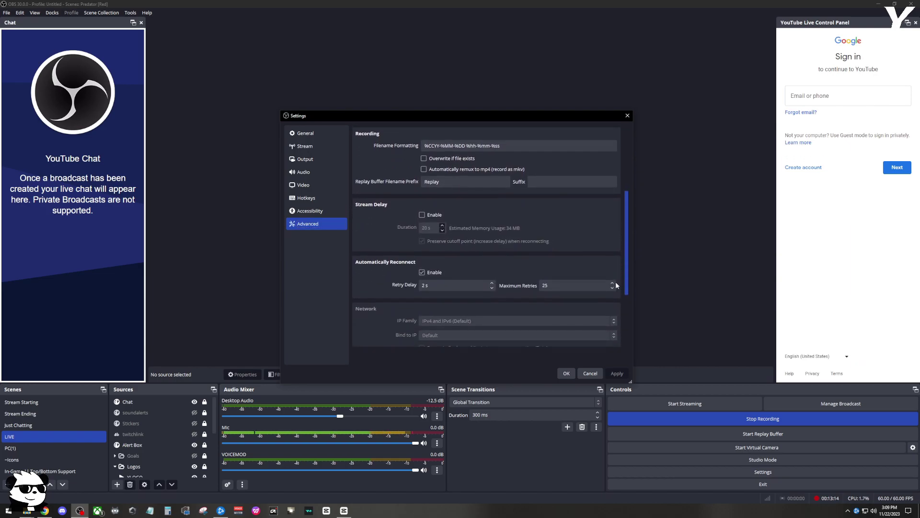
{"action": "scroll", "coordinate": [615, 287], "scroll_direction": "down", "scroll_amount": 4}
{"action": "scroll", "coordinate": [604, 205], "scroll_direction": "up", "scroll_amount": 3}
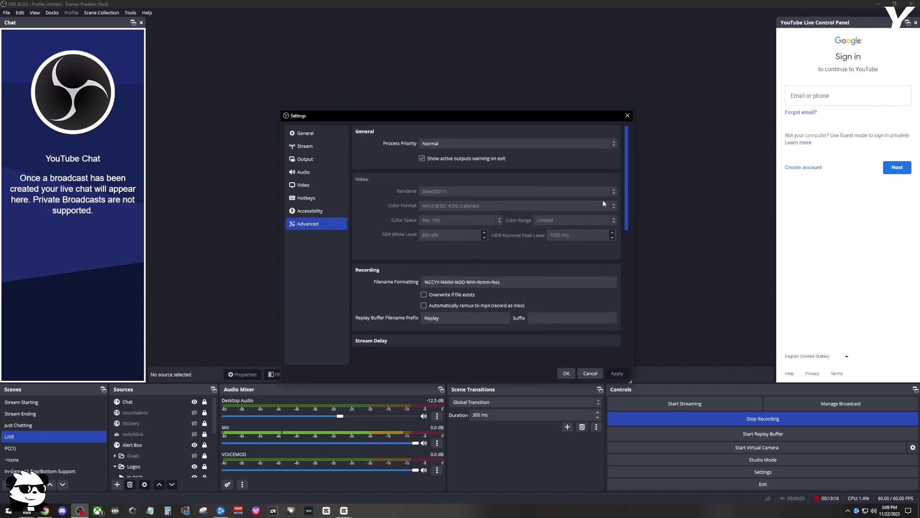
{"action": "left_click", "coordinate": [312, 187]}
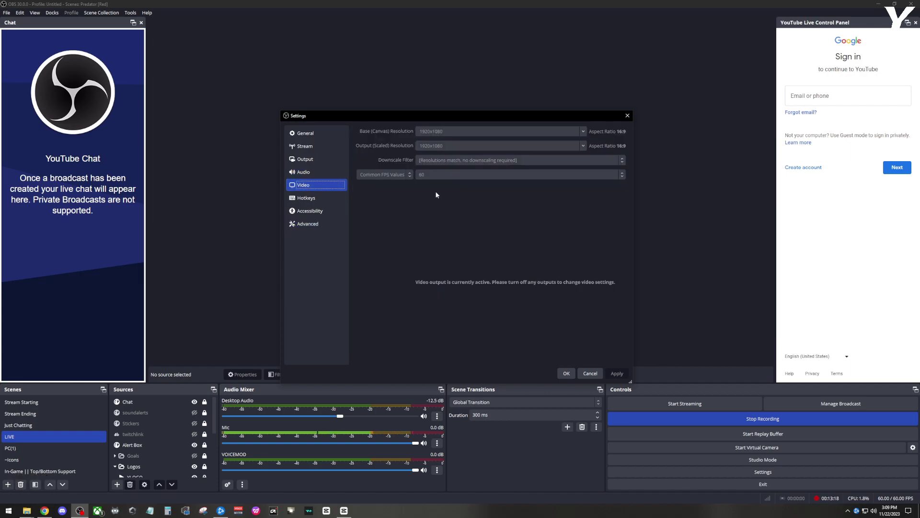